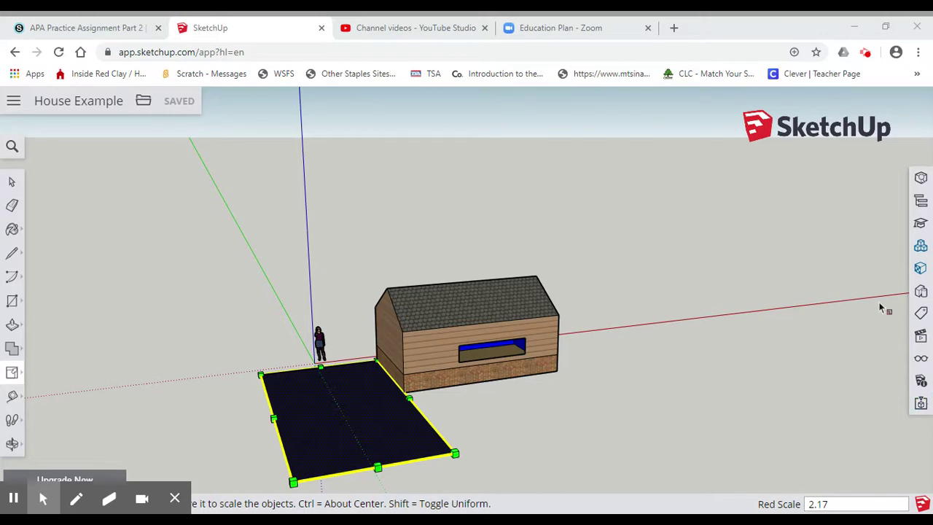
Search 3D Warehouse for 'couch' components and scroll through the results list
left_click(922, 247)
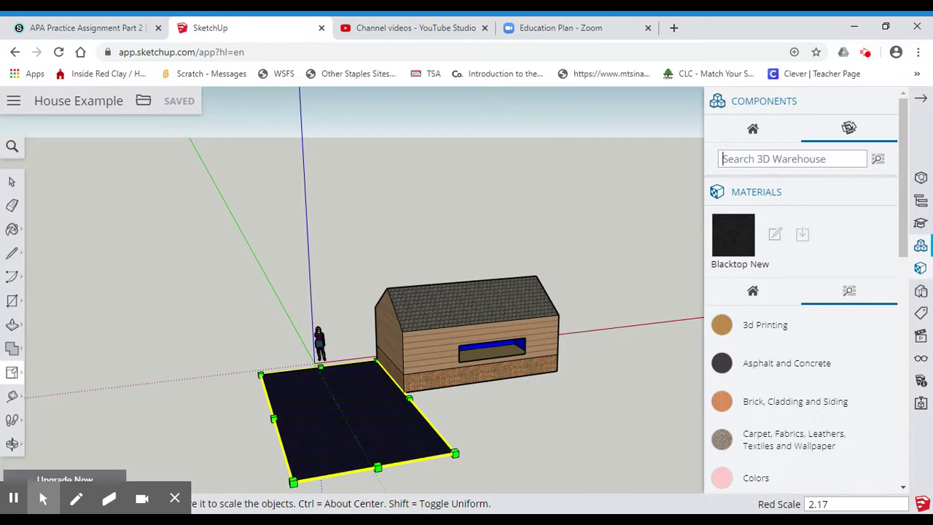
type("couch")
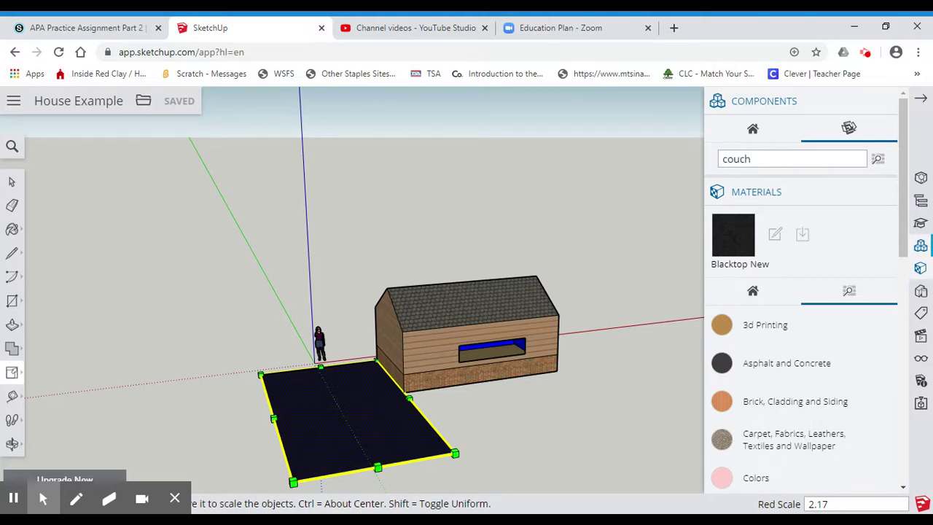
key("Return")
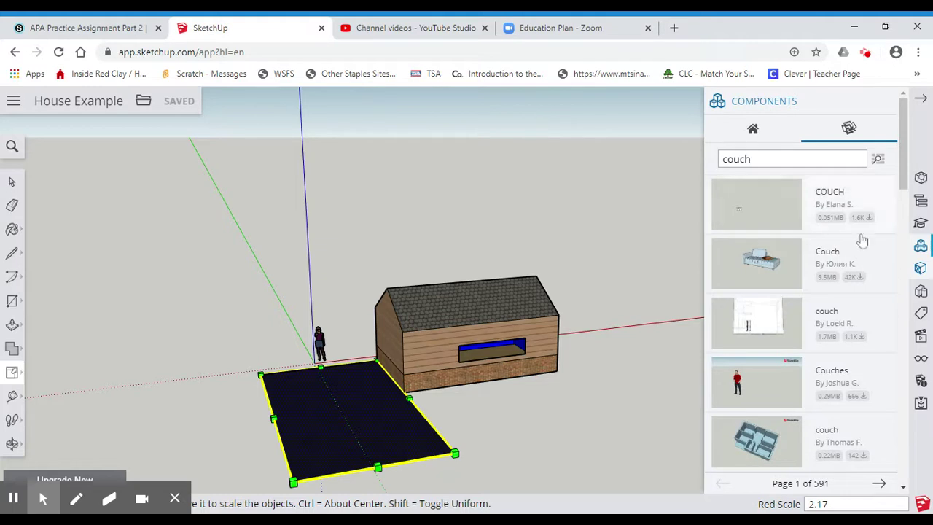
left_click_drag(904, 156, 903, 301)
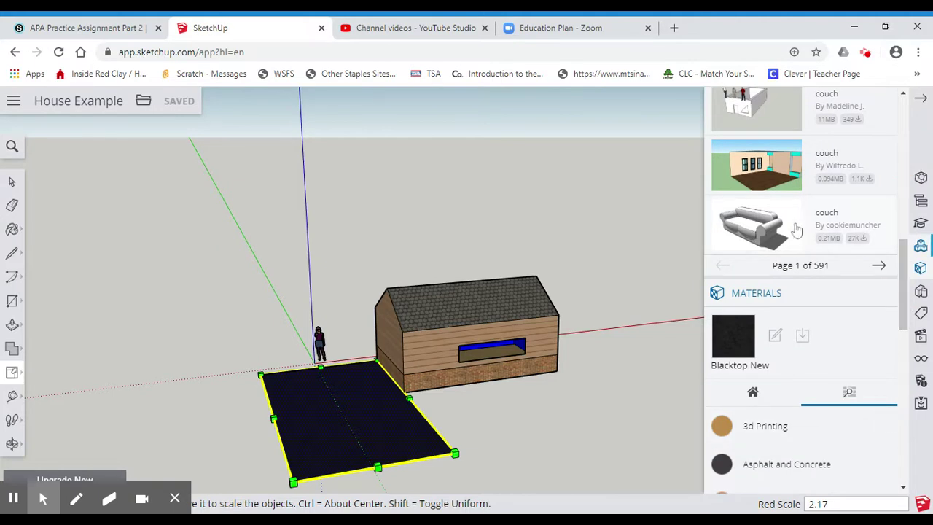
Place the rounded cookiemuncher couch on the ground beside the house, then pan the view up-left
left_click(758, 233)
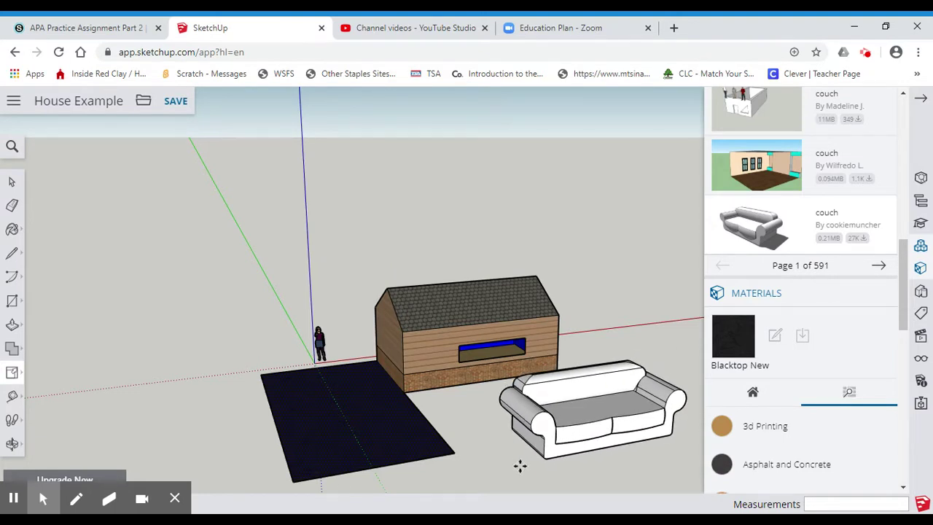
left_click(520, 460)
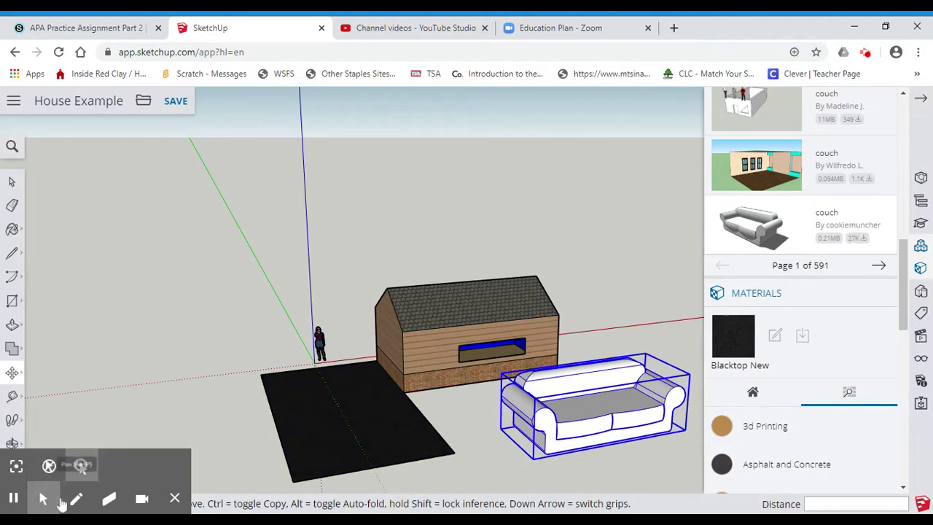
left_click(12, 441)
left_click(64, 416)
left_click_drag(349, 399, 325, 280)
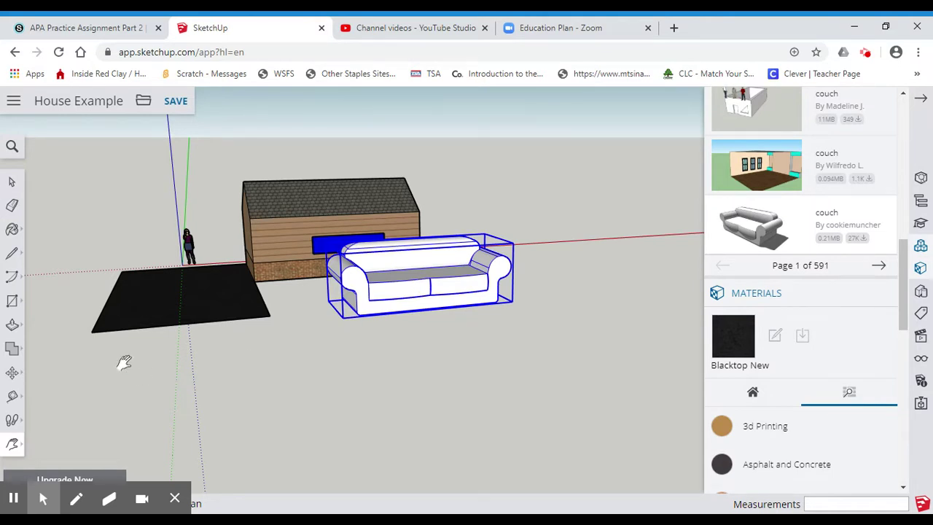
Scale the couch down to about 0.63 of its size using corner and side grips
left_click(12, 373)
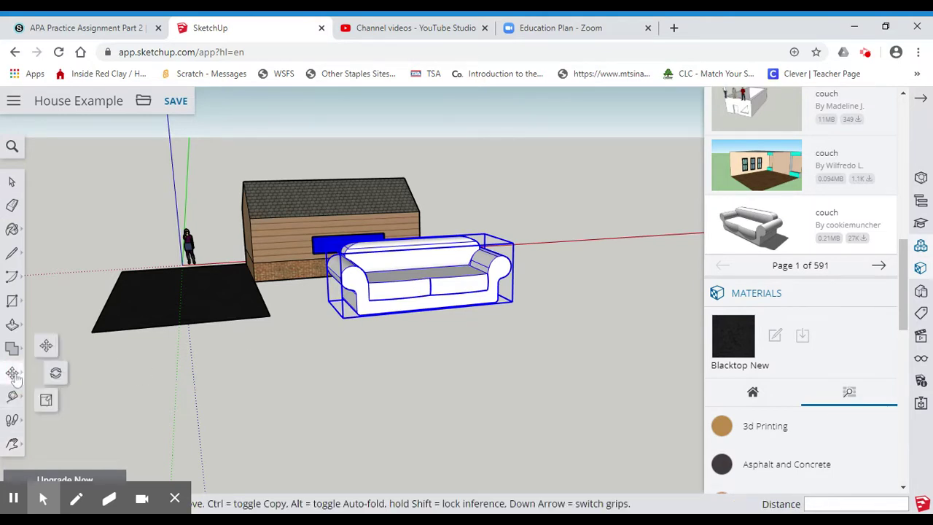
left_click(47, 401)
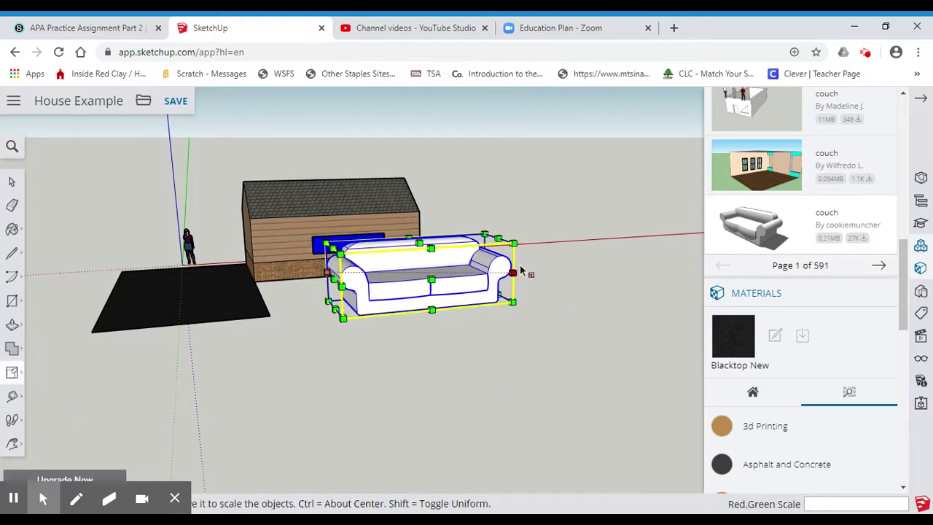
left_click_drag(513, 243, 478, 250)
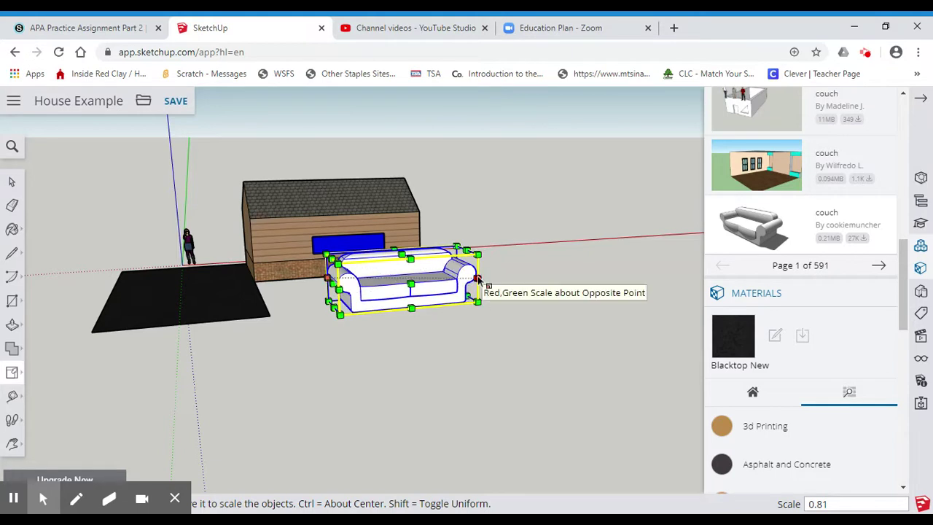
left_click_drag(478, 279, 415, 270)
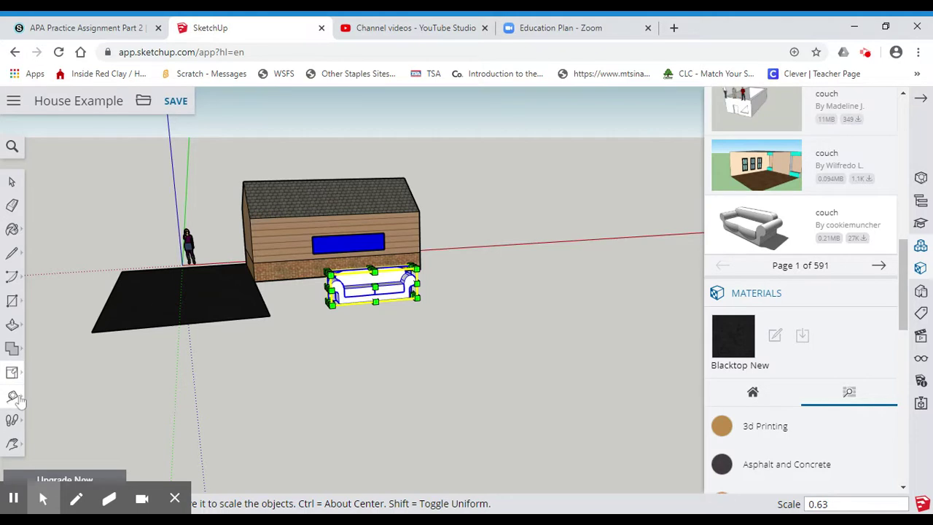
Browse the left toolbar tool groups and pick the Rotate tool from the Move/Rotate/Scale group
left_click(13, 396)
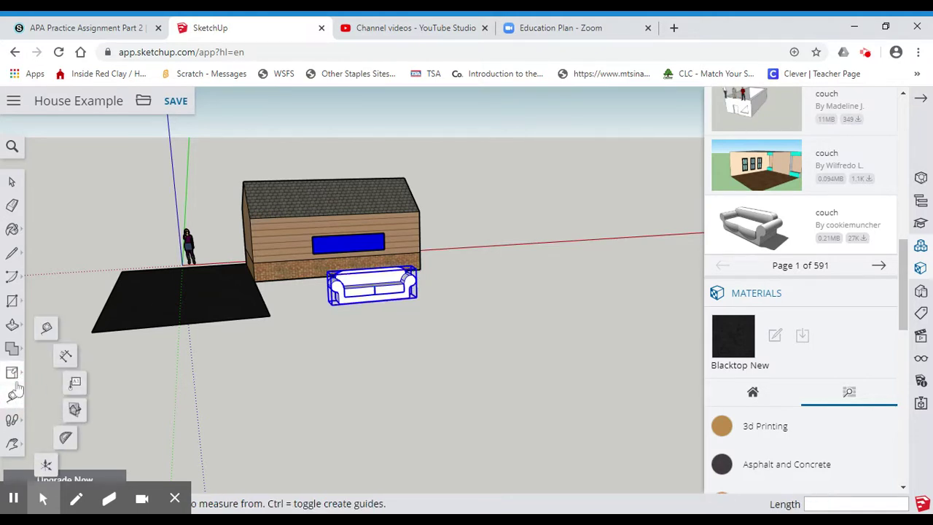
left_click(14, 327)
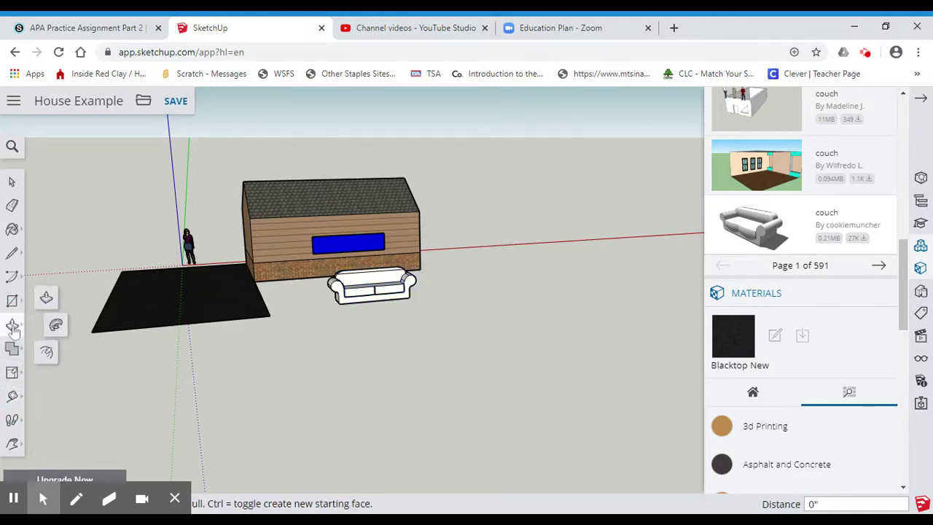
left_click(12, 348)
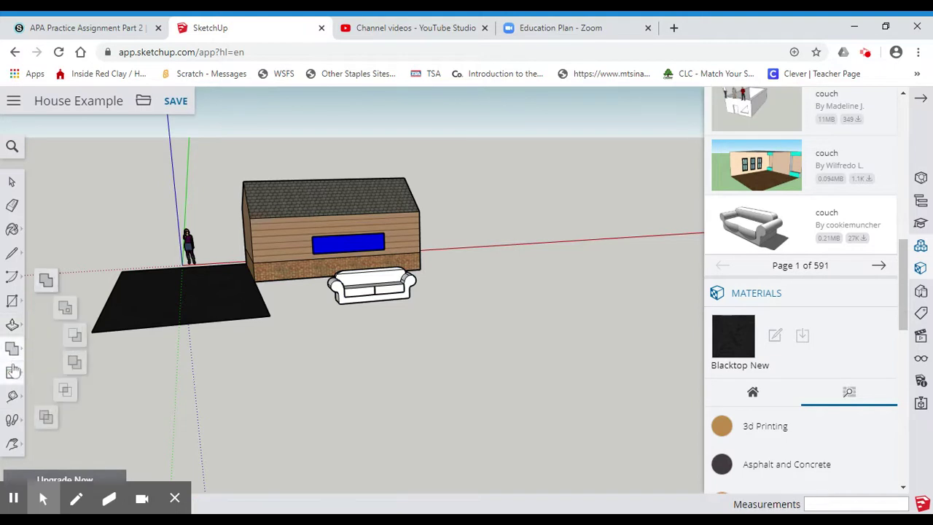
left_click(12, 372)
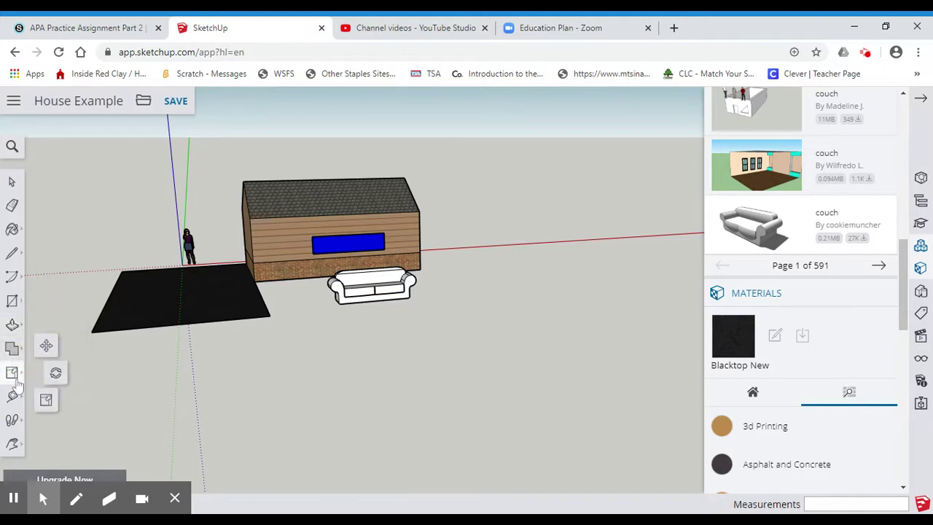
left_click(56, 373)
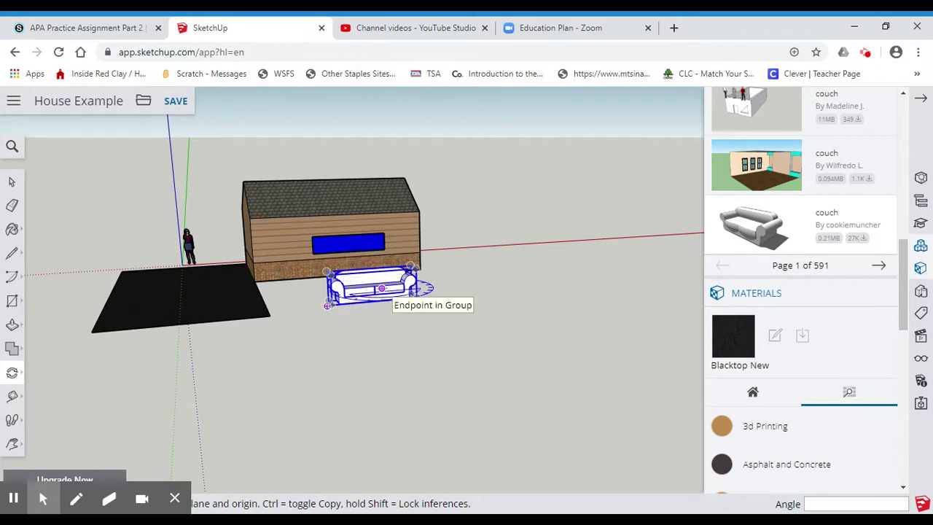
left_click(374, 294)
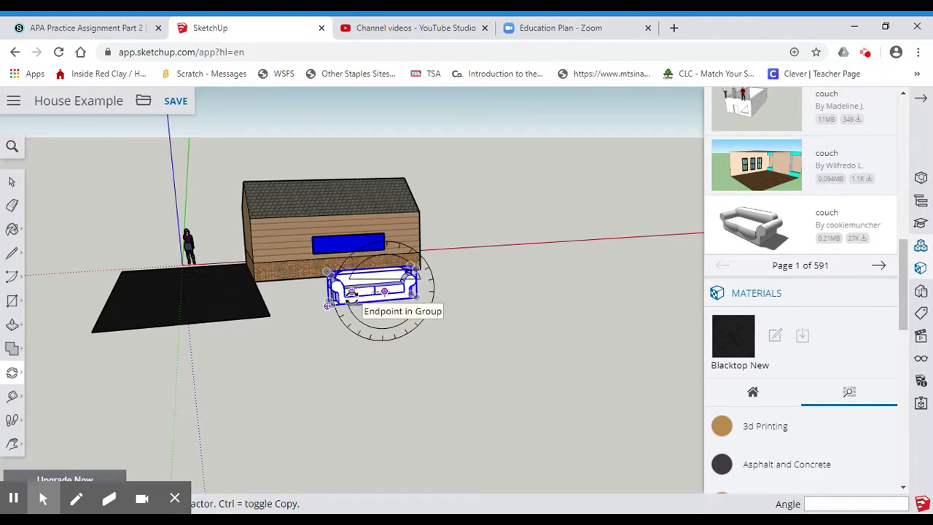
left_click(351, 295)
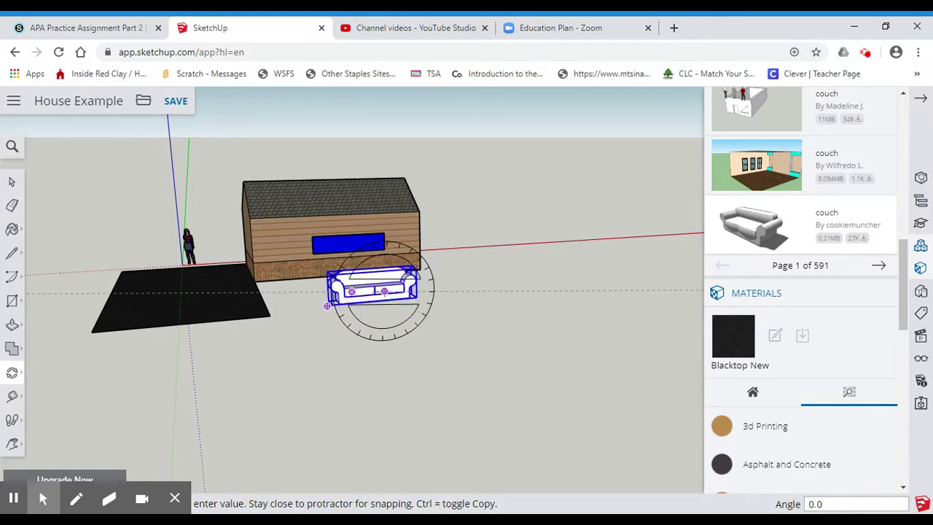
key("Escape")
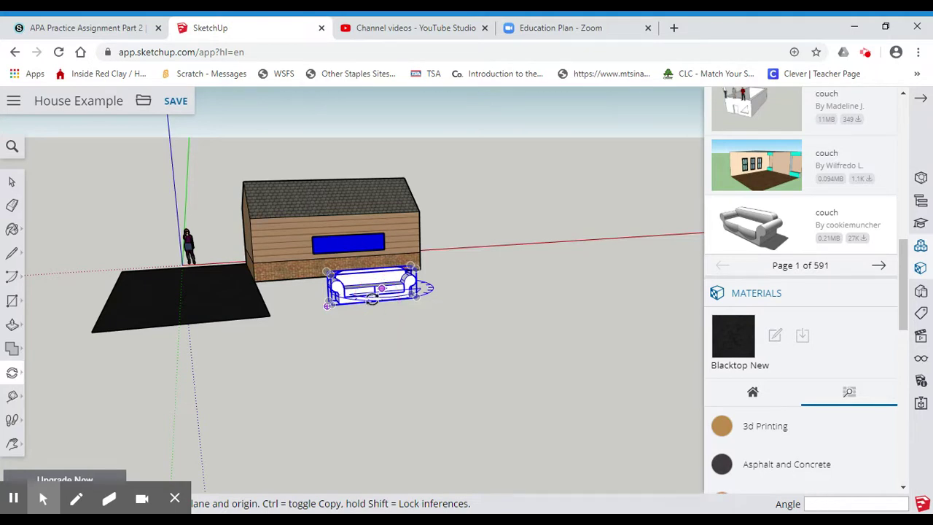
left_click(381, 288)
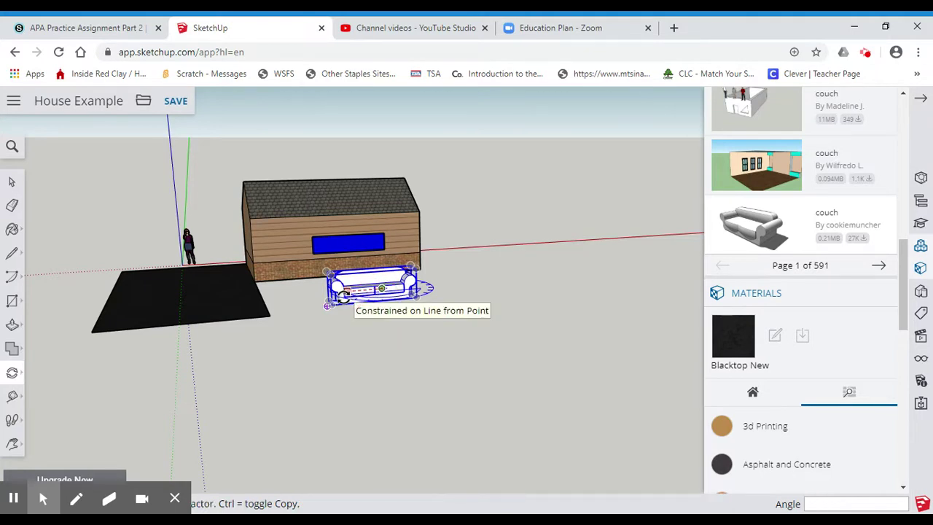
left_click(344, 297)
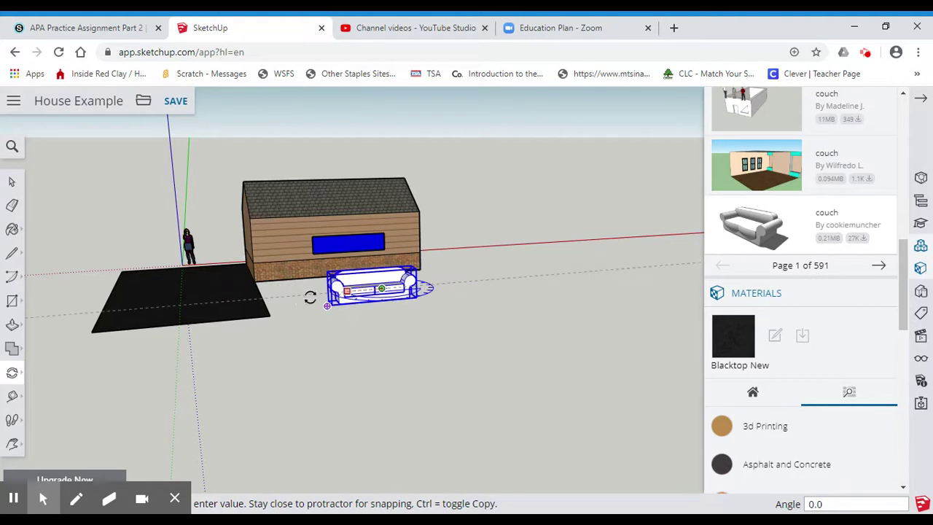
left_click(310, 297)
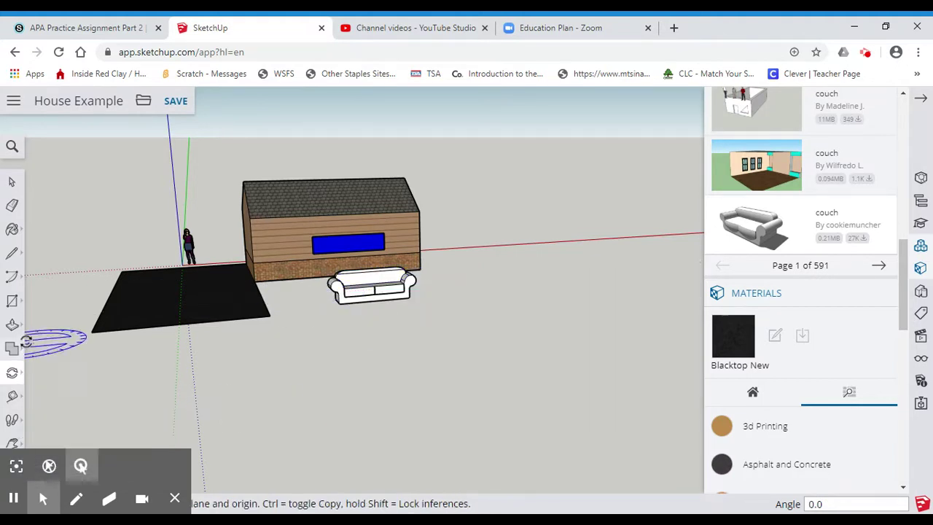
Orbit to view the house and couch from the other side, then reselect Rotate
left_click(14, 445)
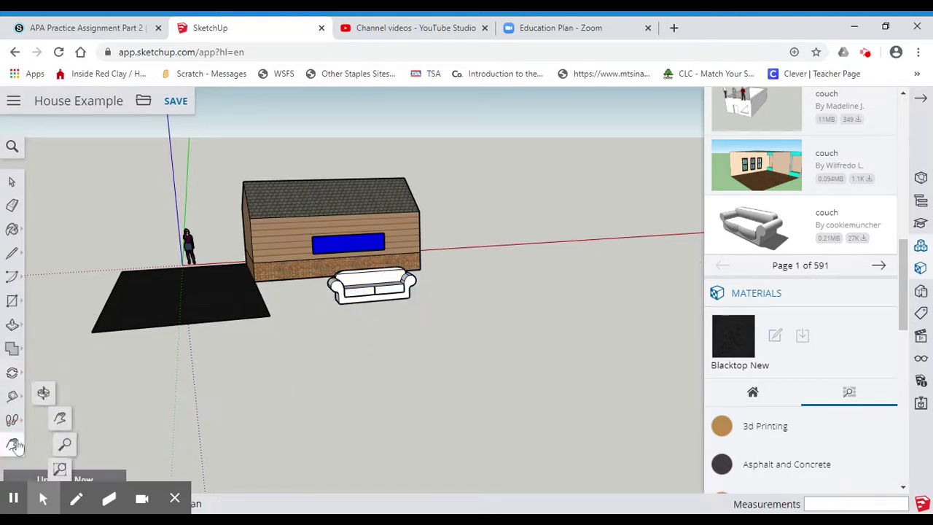
left_click(46, 390)
left_click_drag(314, 342, 607, 339)
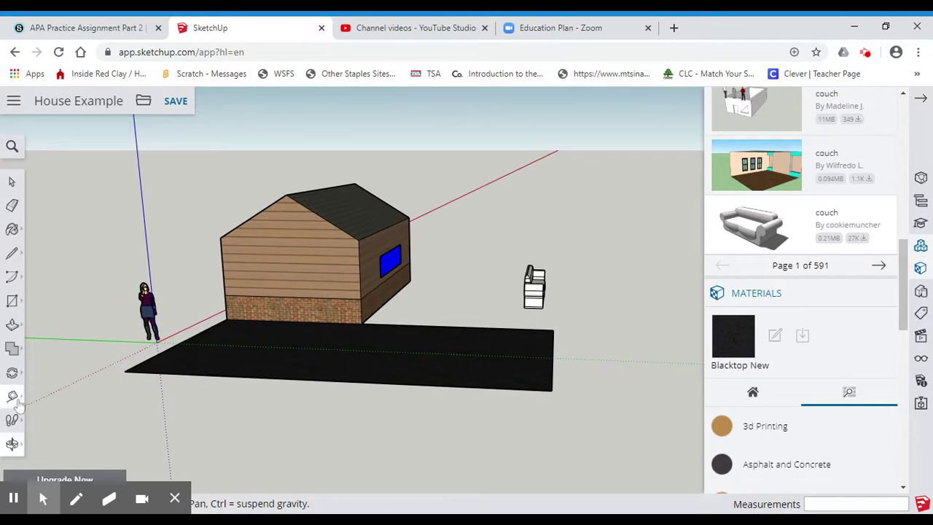
left_click(13, 373)
left_click(51, 372)
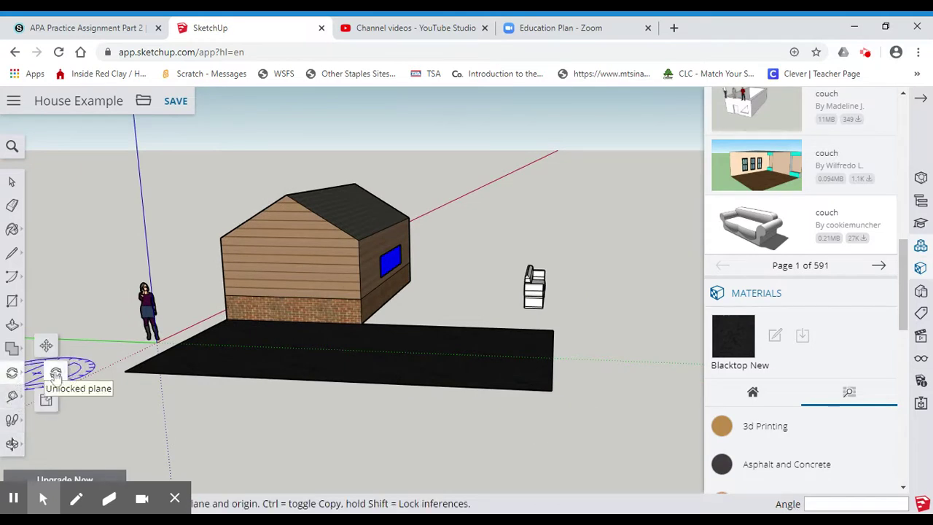
left_click(536, 309)
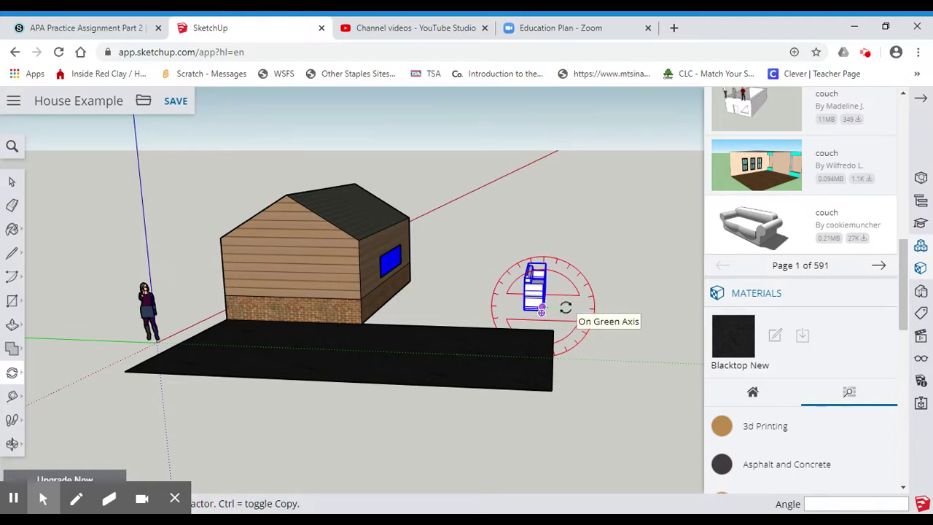
left_click(566, 307)
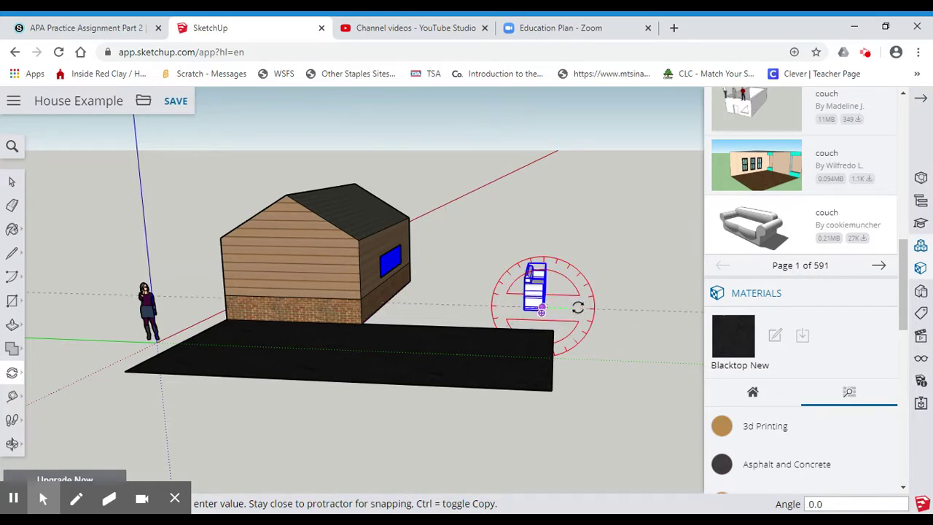
left_click(576, 309)
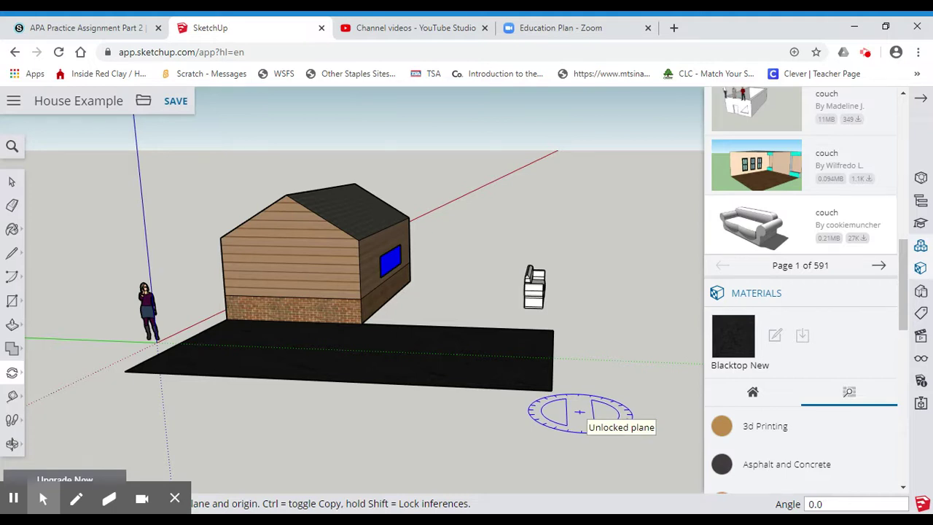
left_click(175, 498)
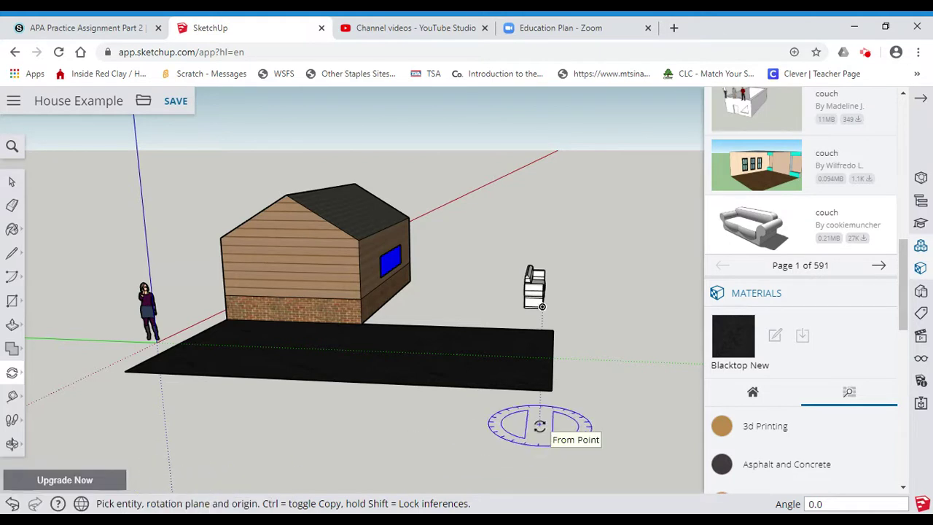